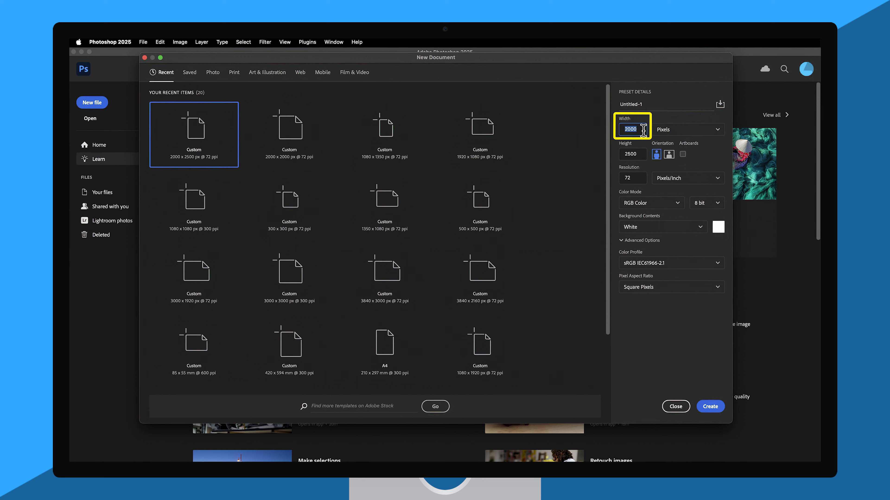
Create a new document 2000 pixels wide and 2500 pixels high at 72 pixels/inch with a white background.
click(643, 155)
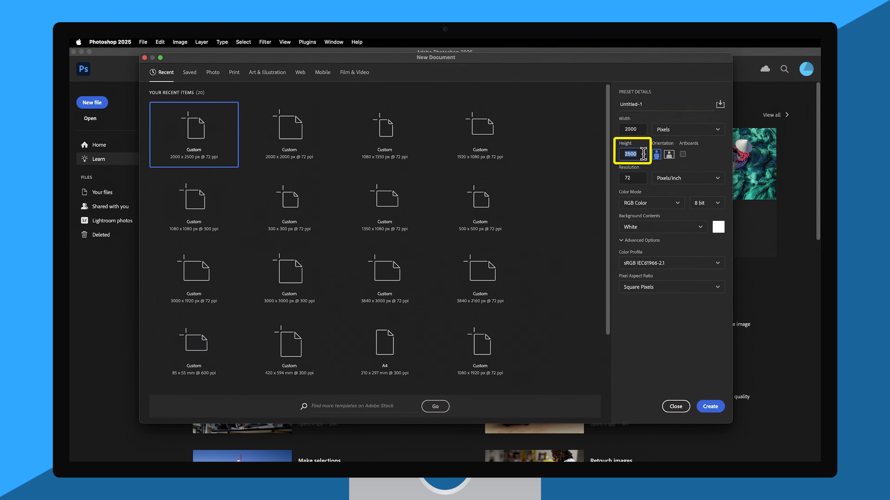
click(642, 178)
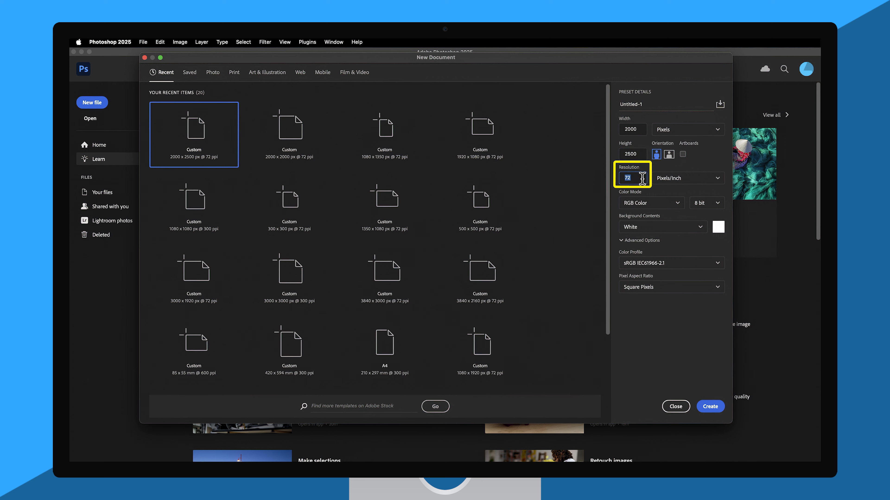
click(715, 414)
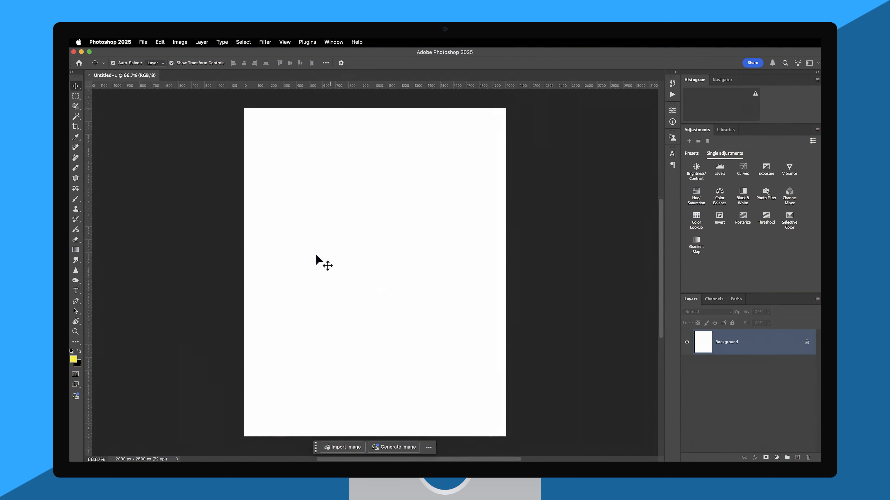
Save the document in the Downloads folder as Lesson 11 Project.psd in Photoshop format.
click(143, 42)
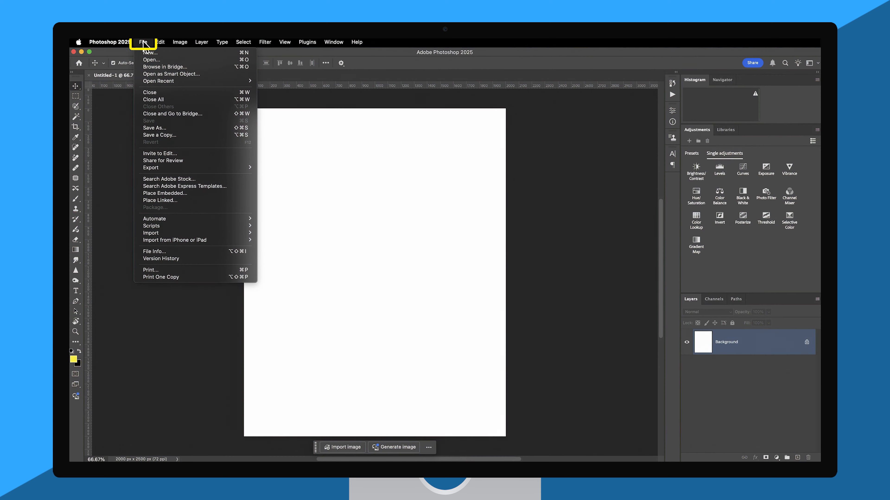
click(161, 128)
text(Lesso)
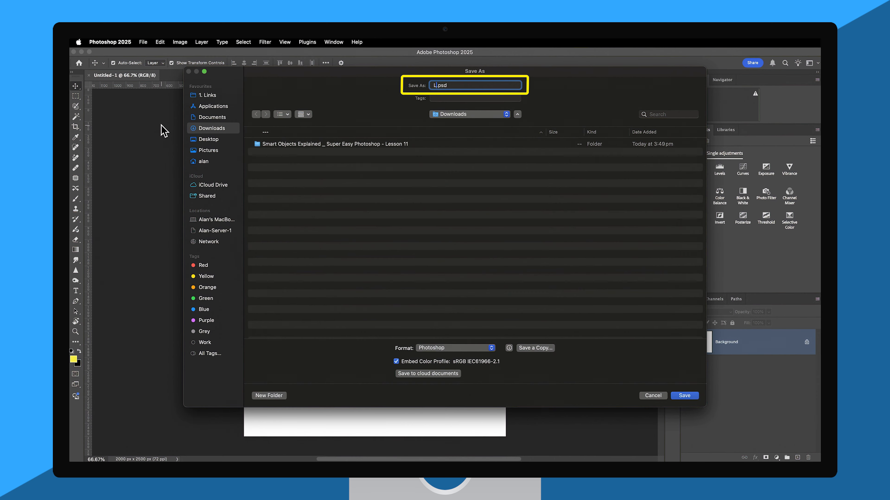
text(n 11 Project)
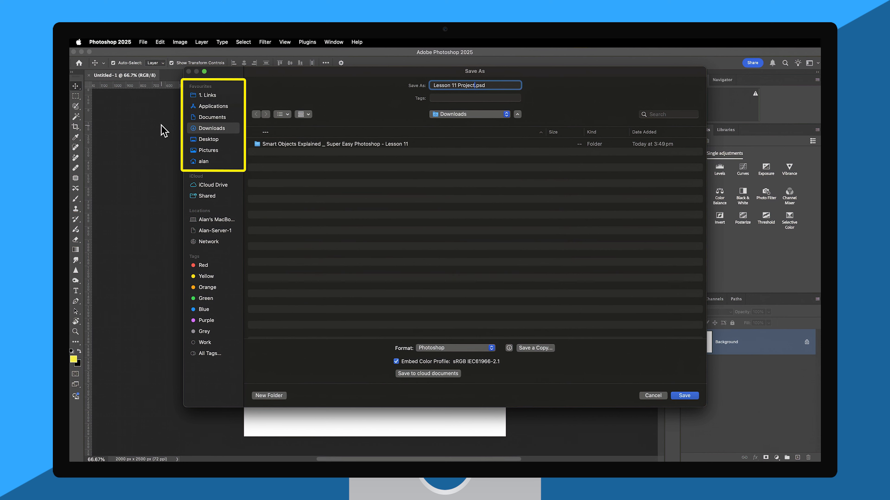
click(695, 399)
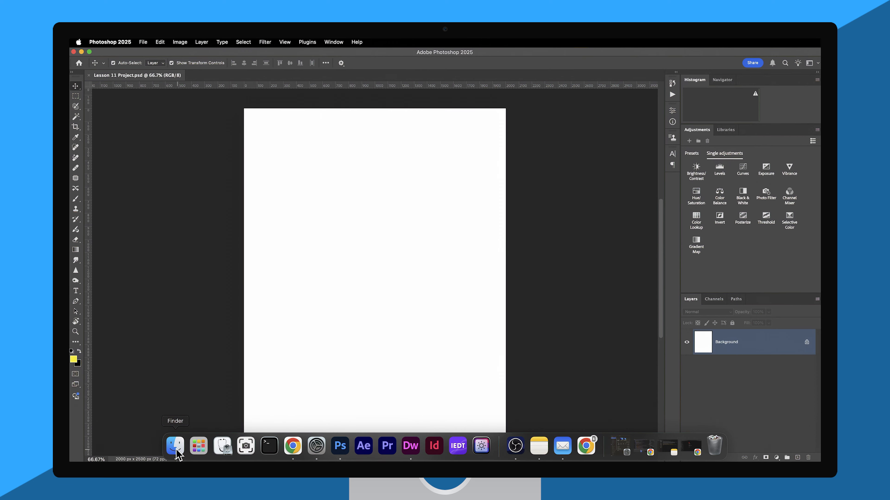
Switch to Finder and place Logo.png from the Lesson 11 folder at the centre of the canvas at its original size.
click(175, 446)
double_click(365, 193)
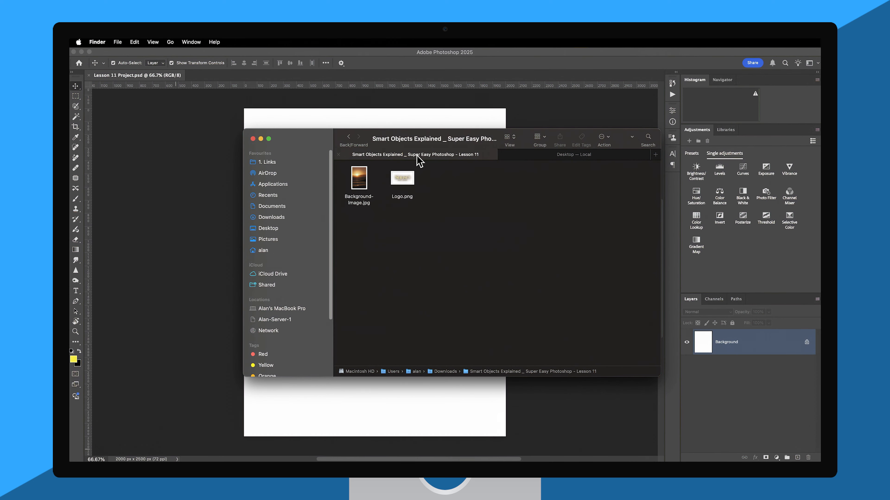
drag(424, 139, 557, 163)
drag(536, 202, 344, 226)
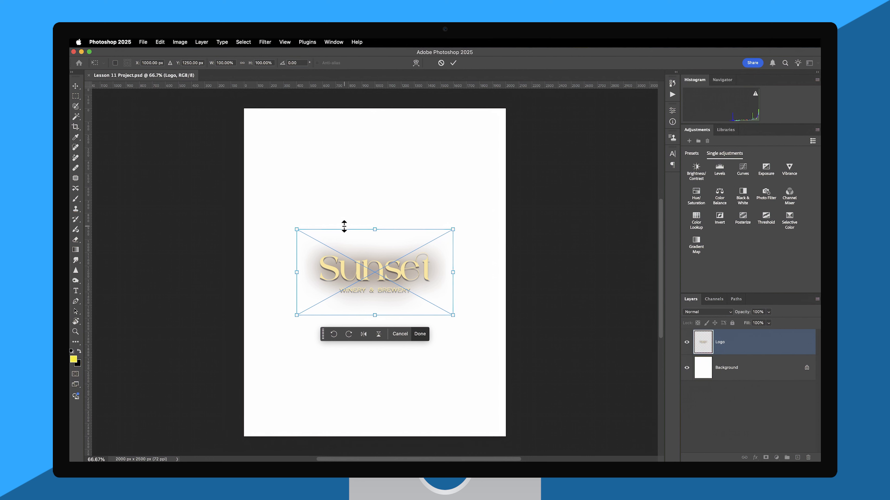
key(Return)
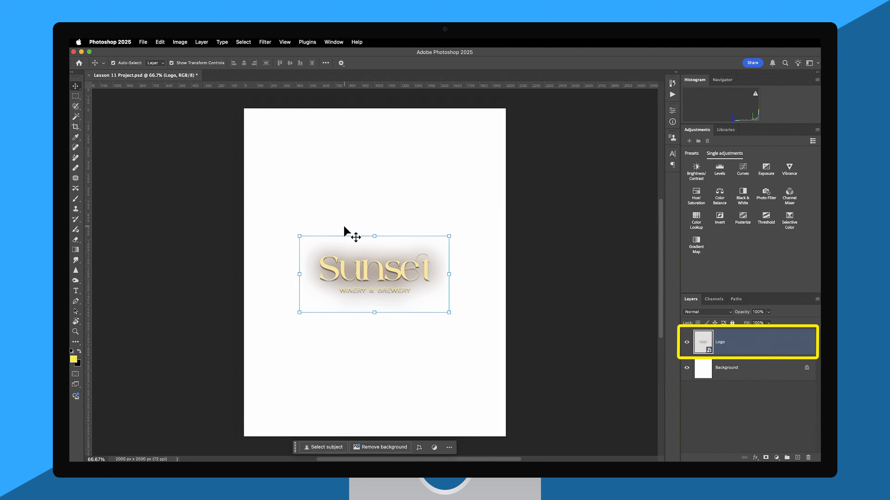
Duplicate the Logo layer within the same document as Logo copy and undo the duplication.
right_click(724, 346)
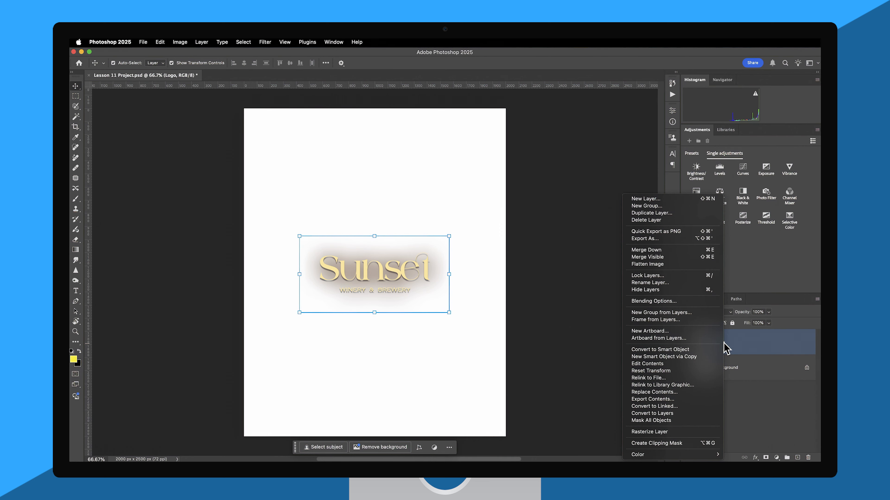
click(698, 219)
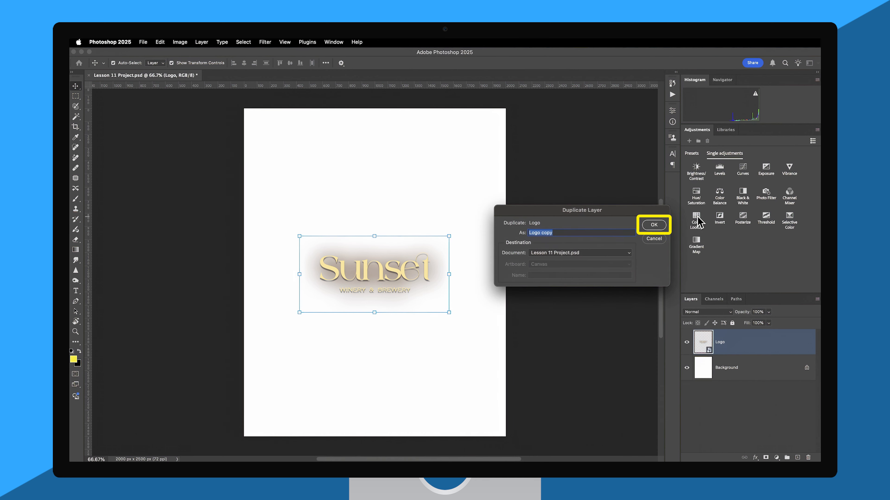
click(658, 227)
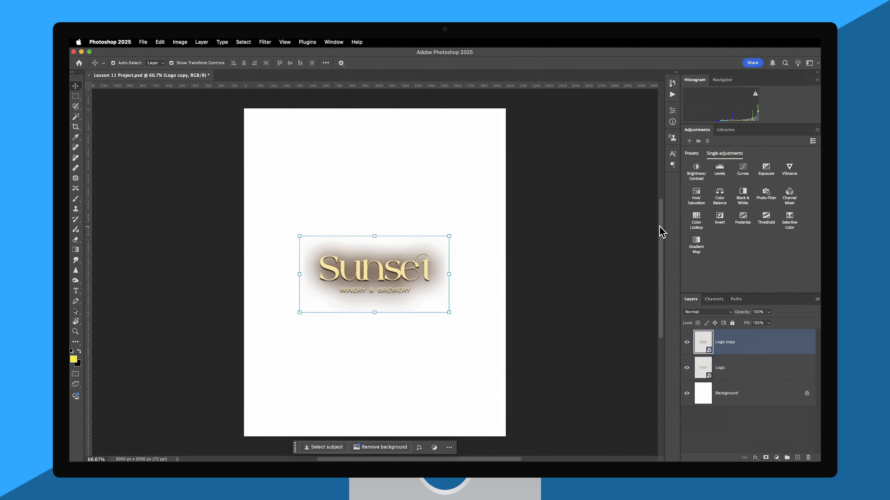
key(super+z)
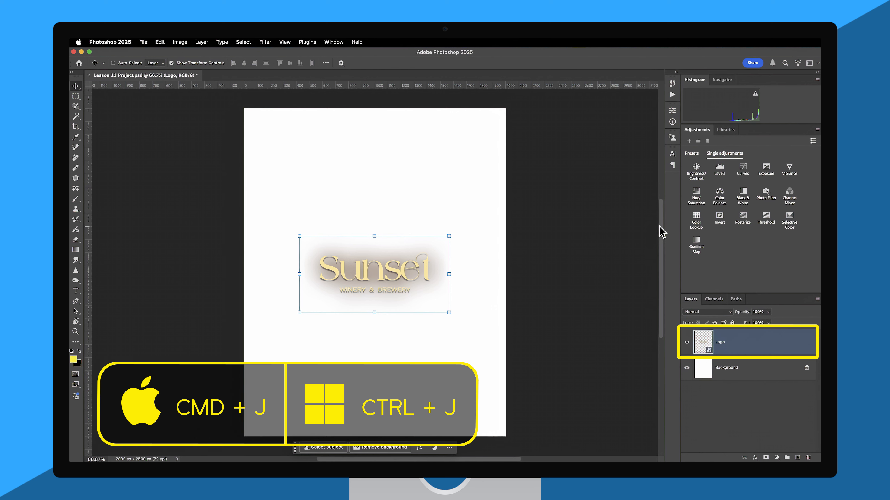
Duplicate the Logo layer and move the copy straight up so it sits above the original logo on the canvas.
key(super+j)
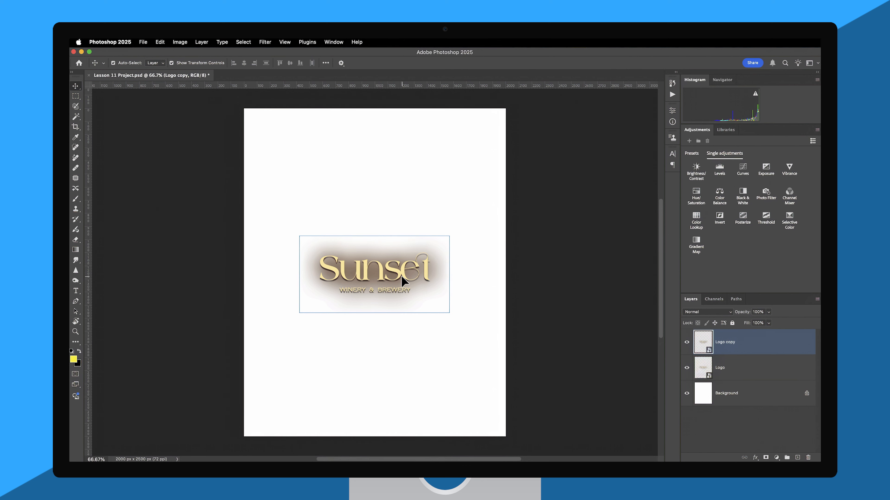
drag(400, 280, 402, 212)
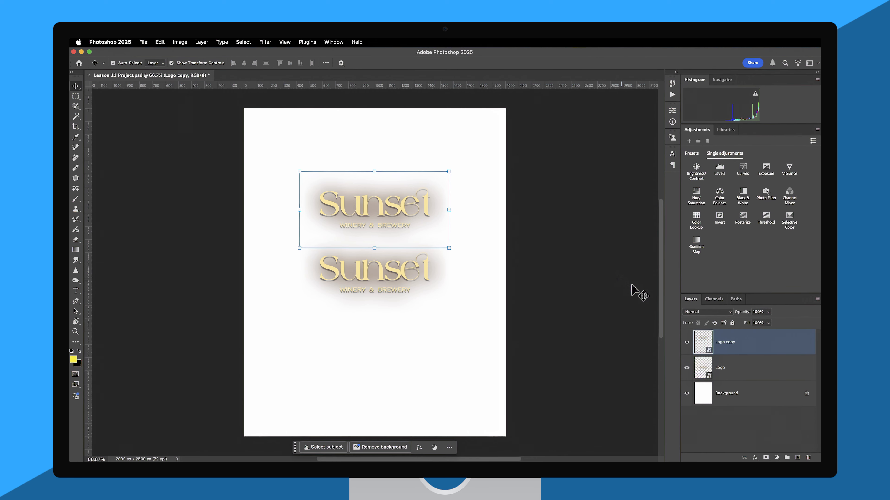
Rename the Logo copy layer to Logo - Smart.
double_click(724, 342)
text(Logo - soart)
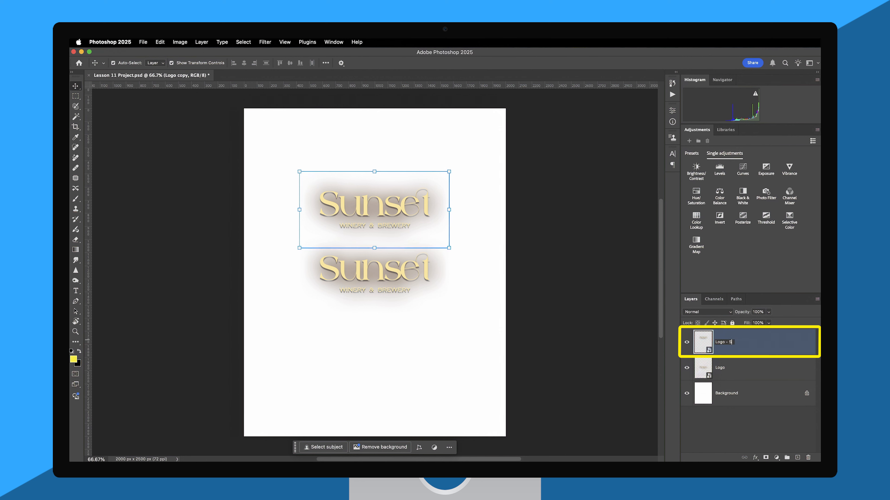
key(Return)
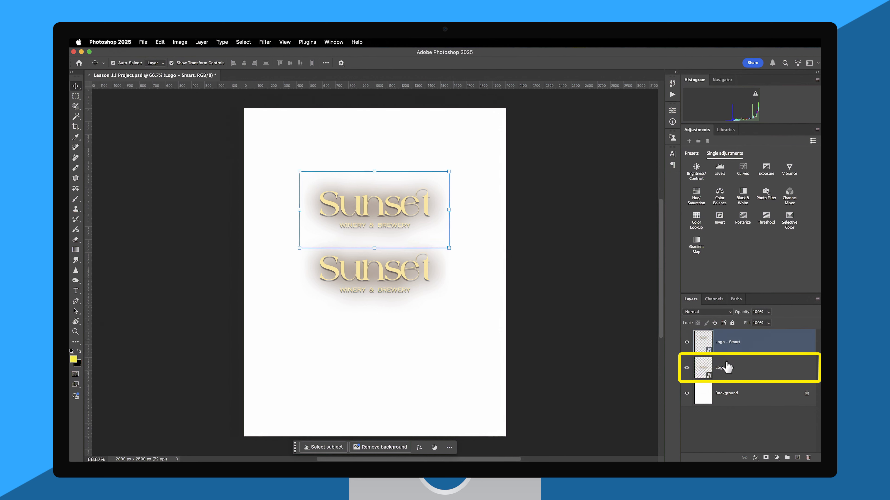
Rename the original Logo layer to Logo - Raster and rasterize it.
double_click(722, 368)
text(Logo - Raster)
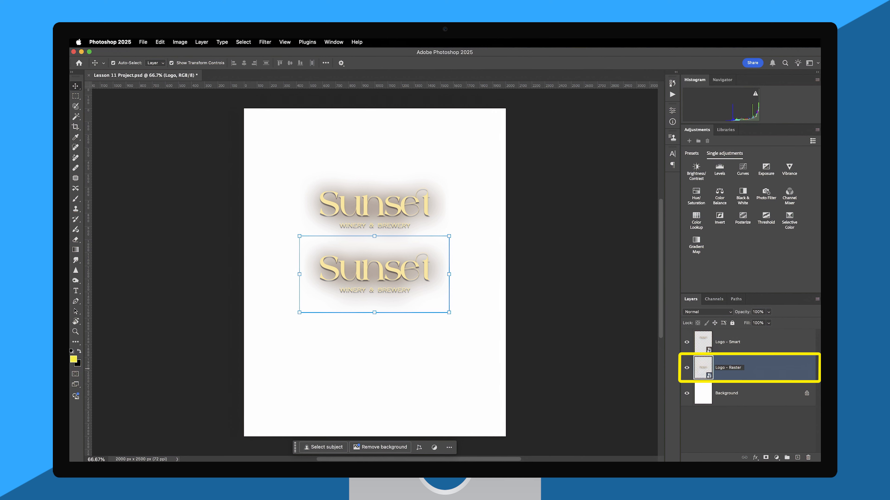
key(Return)
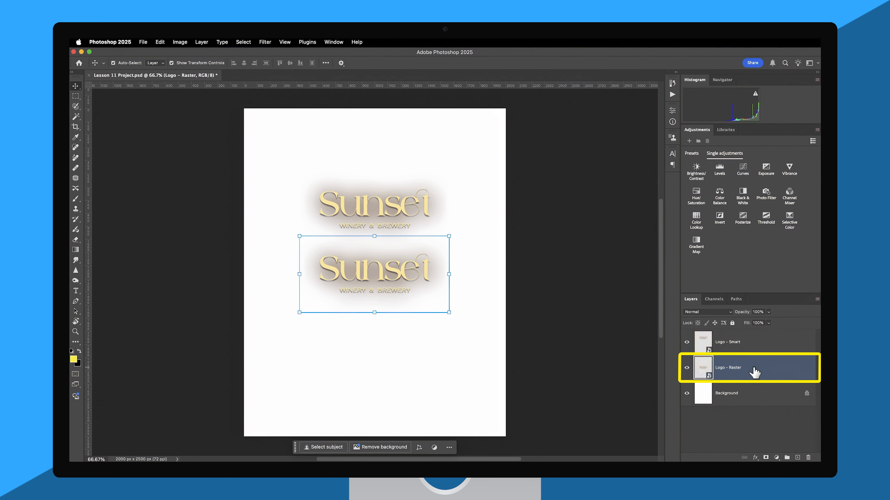
right_click(753, 373)
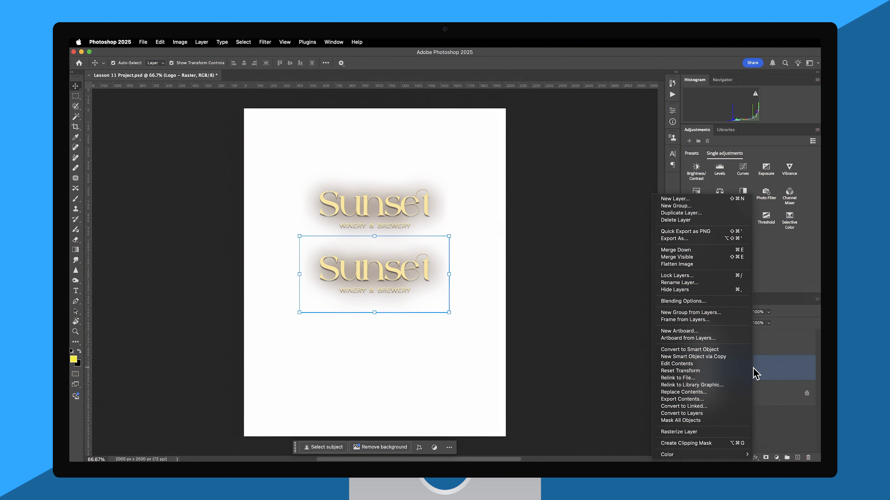
click(724, 432)
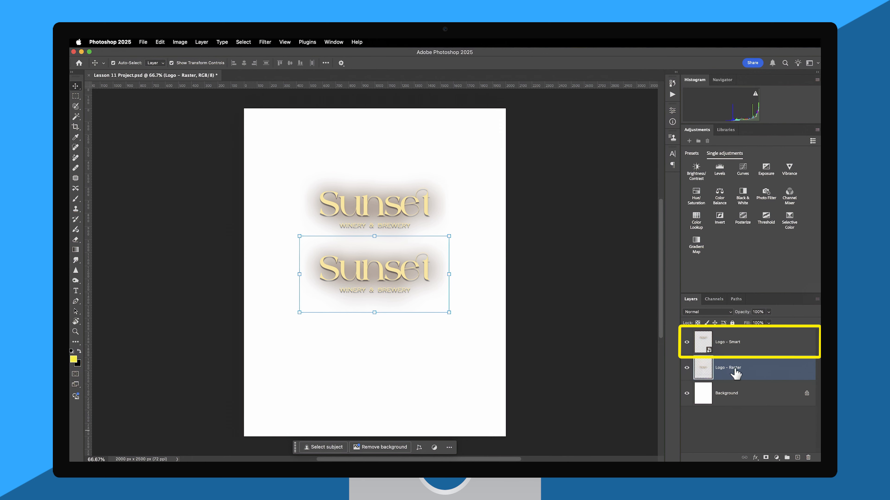
Scale the Logo - Smart layer down proportionally from its centre to about 43% with Free Transform.
click(742, 345)
key(super)
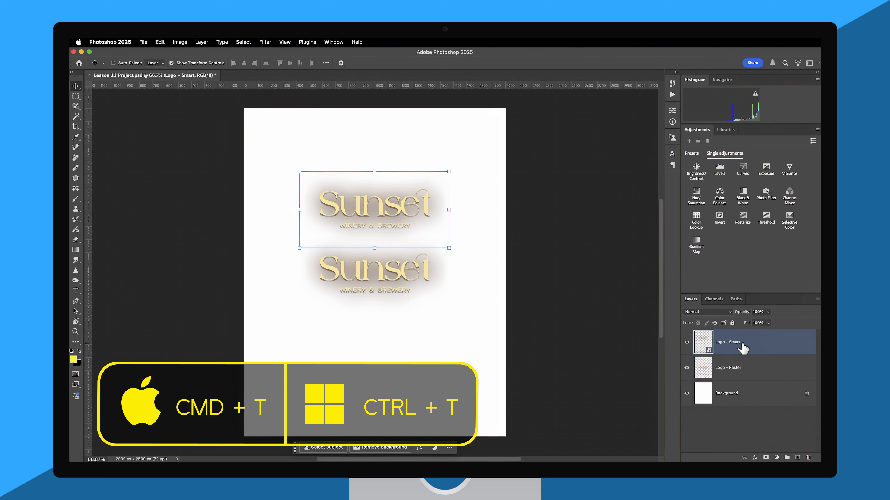
key(super+t)
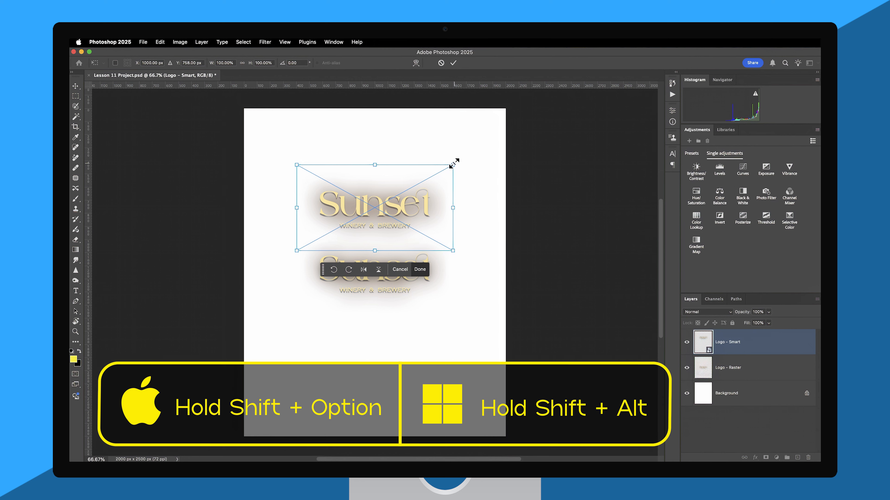
drag(452, 164, 407, 190)
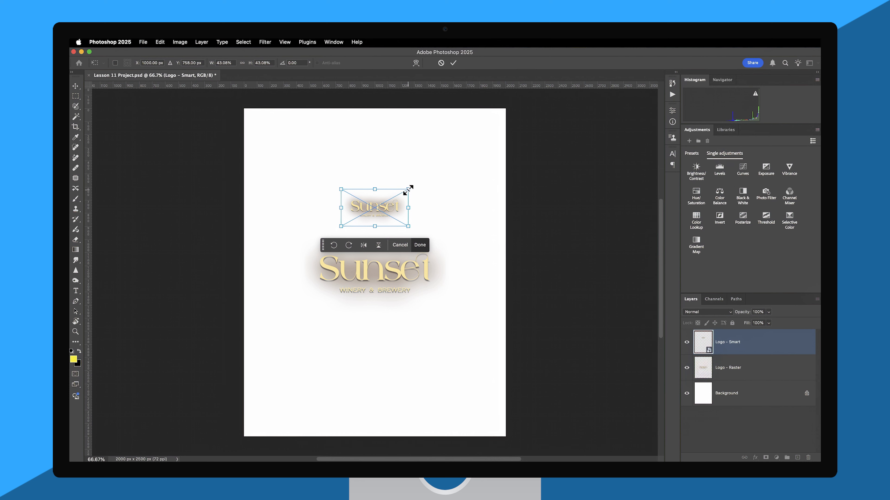
key(Return)
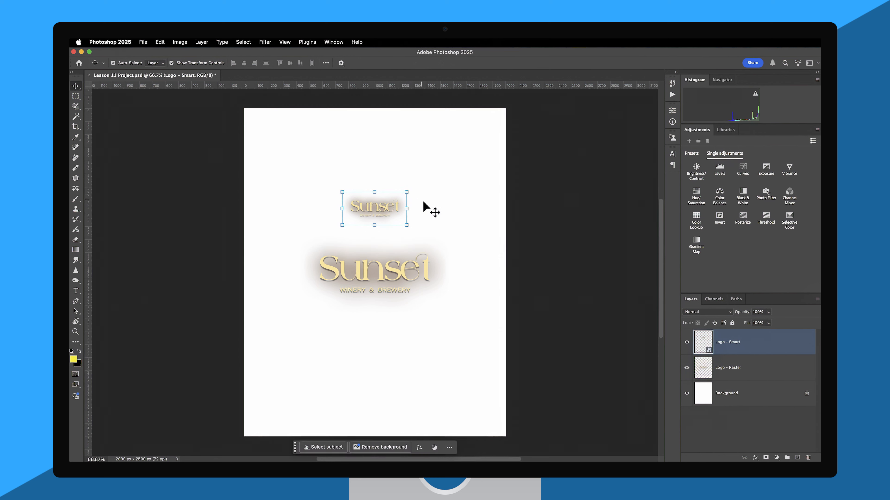
Scale the Logo - Raster layer down proportionally from its centre to roughly the size of the upper logo.
click(740, 371)
key(super+t)
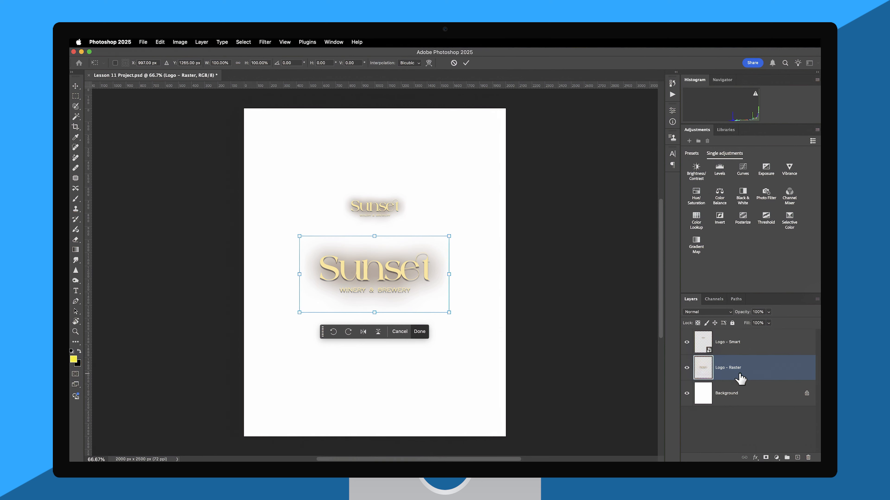
drag(449, 236, 416, 263)
key(Return)
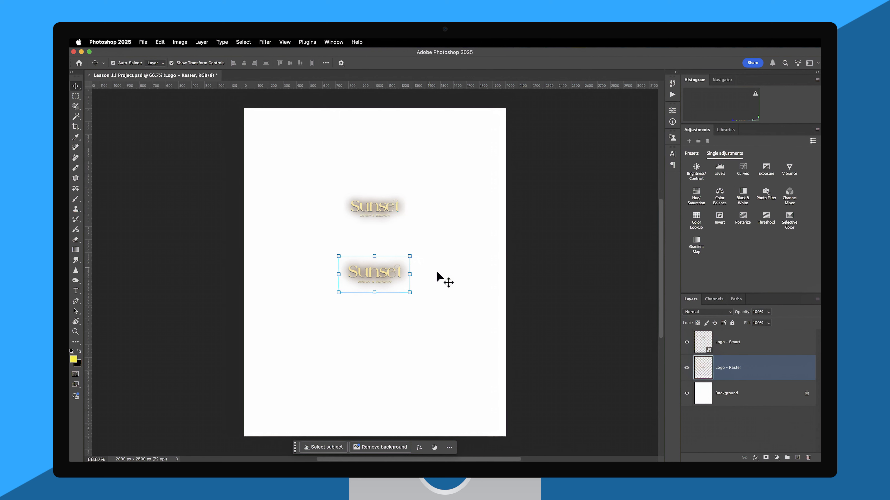
Enlarge the Logo - Smart layer proportionally from its centre to about 108% with Free Transform.
click(751, 345)
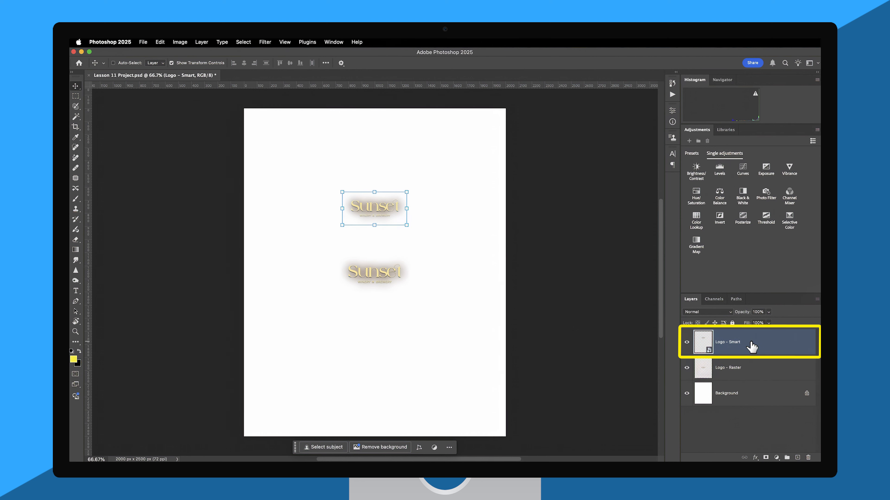
key(super+t)
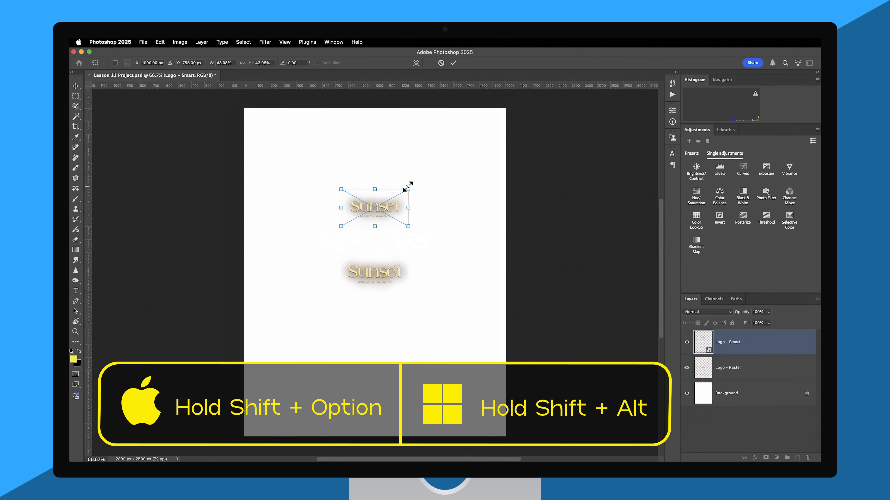
drag(407, 187, 468, 177)
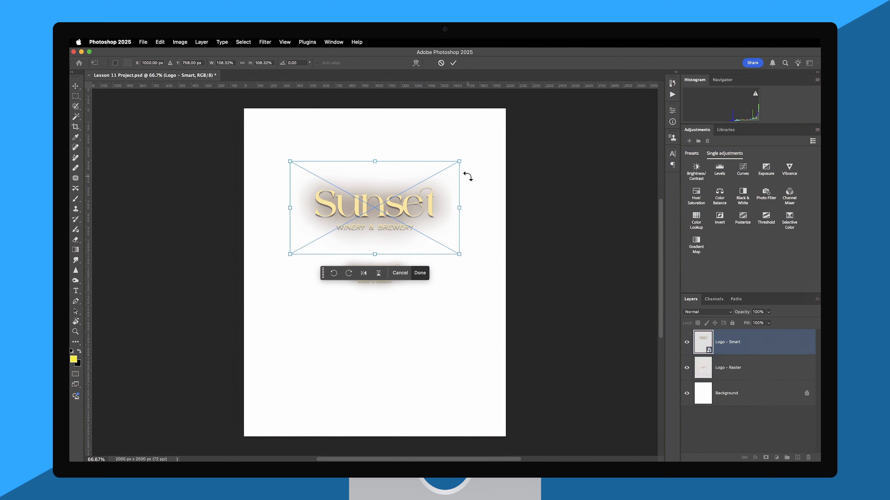
key(Return)
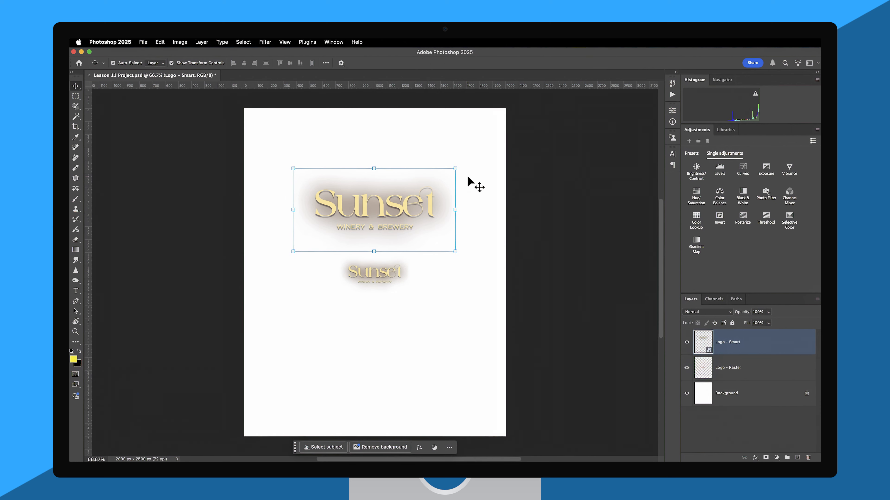
Enlarge the Logo - Raster layer proportionally from its centre to about 230%, roughly matching the upper logo's size.
click(702, 372)
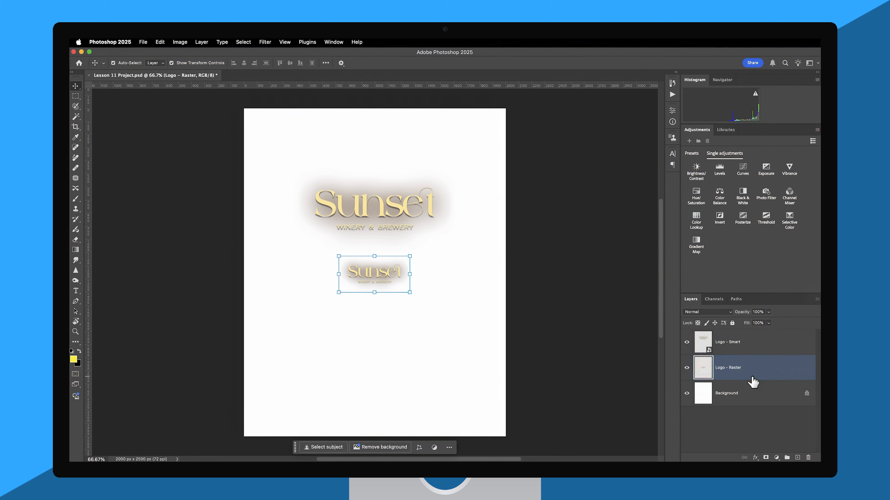
key(super+t)
drag(409, 257, 461, 250)
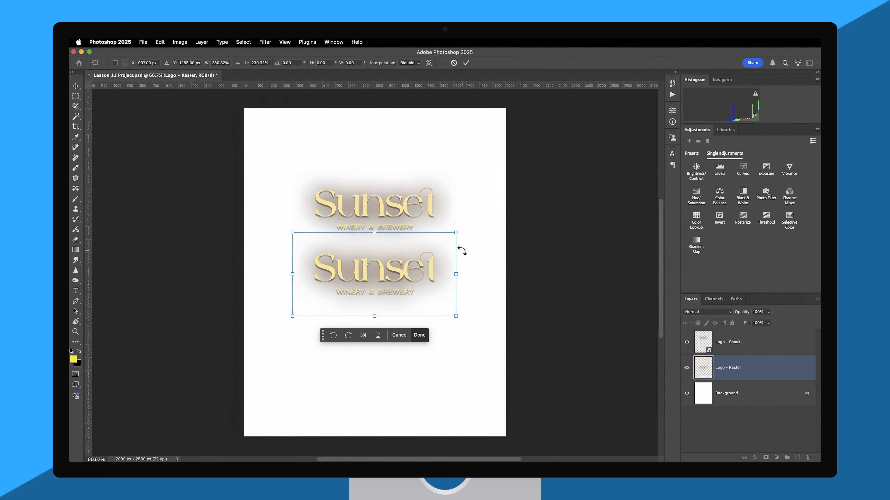
key(Return)
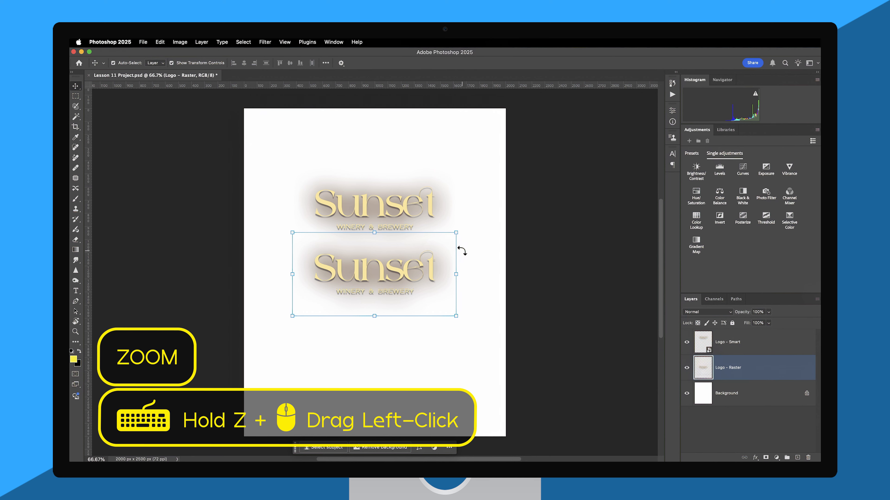
Compare the edge sharpness and fine details of the upper smart-object logo and the lower rasterized logo up close.
key(z)
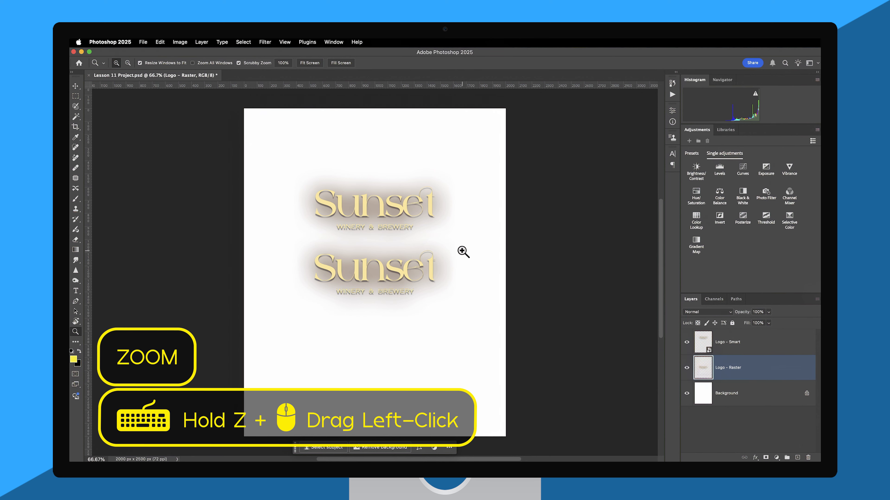
drag(381, 180, 462, 226)
key(space)
key(z)
key(space)
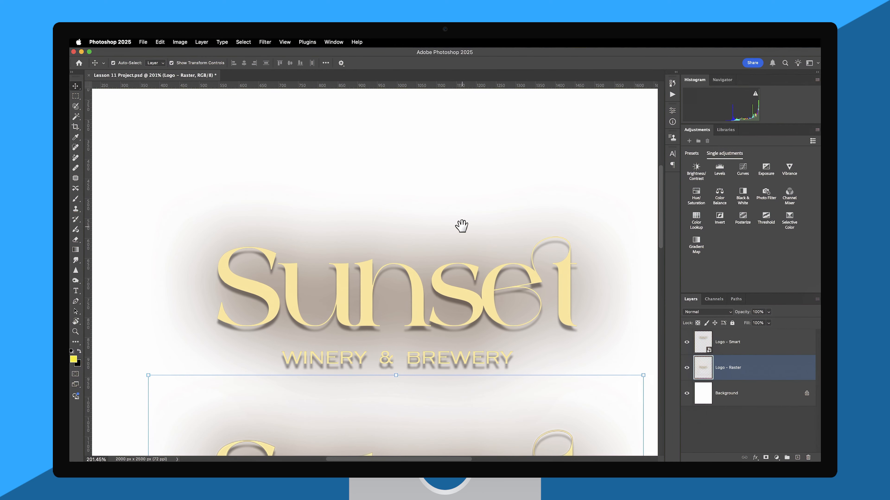
drag(473, 261, 461, 304)
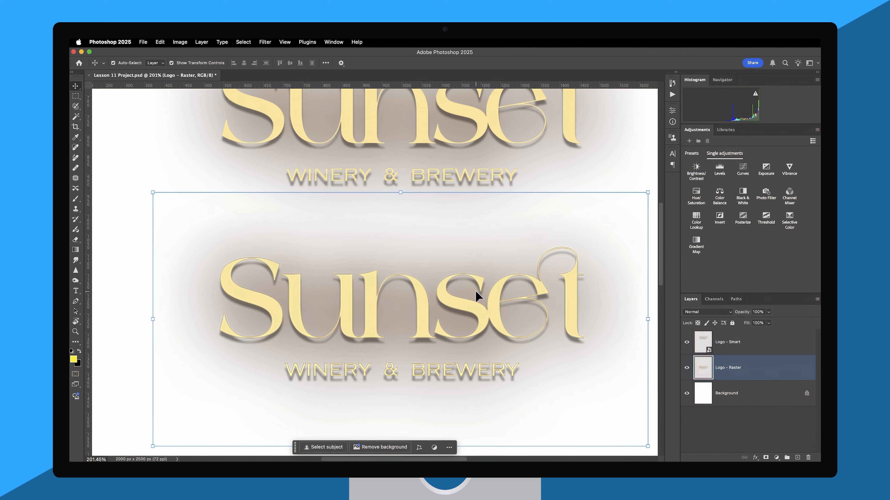
scroll(475, 290, up, 5)
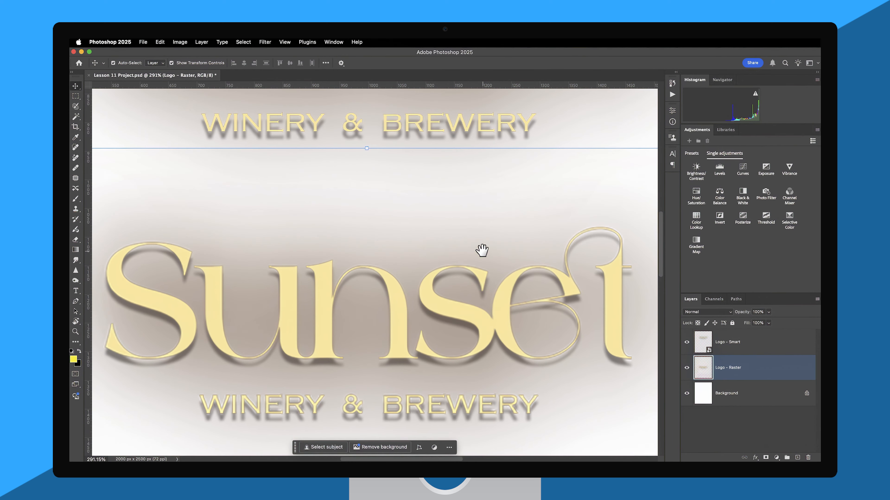
key(z)
scroll(482, 268, down, 4)
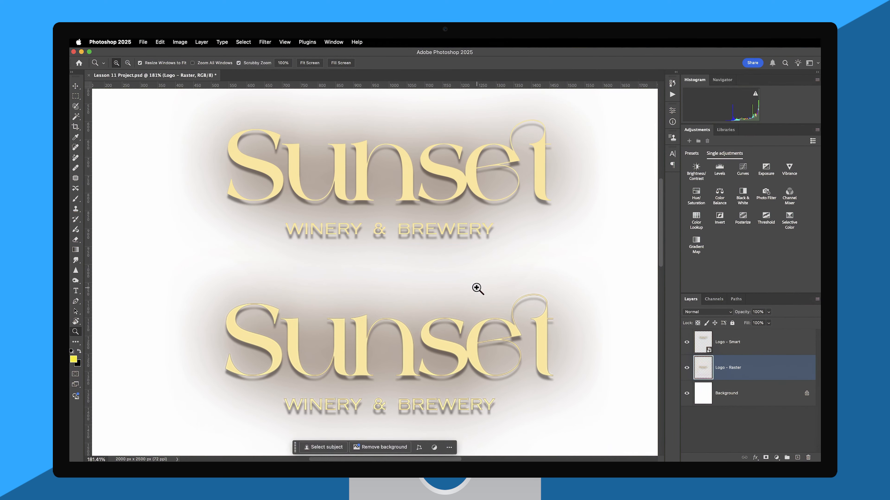
scroll(475, 289, down, 2)
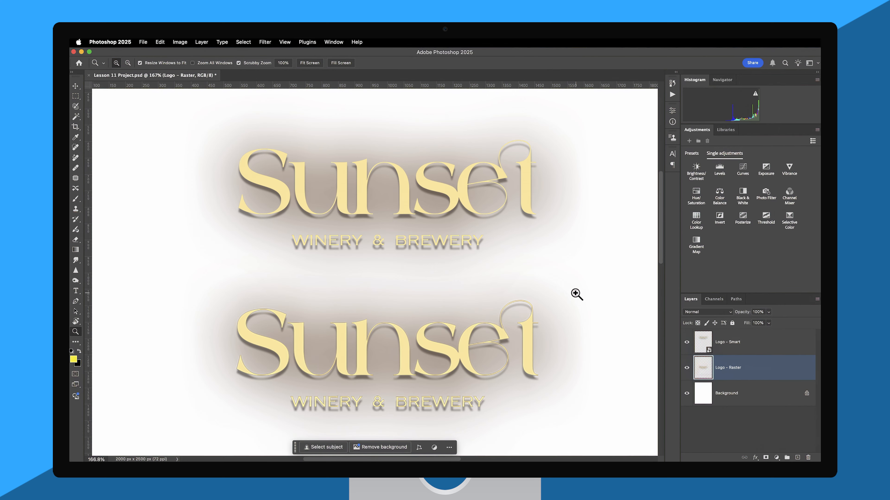
drag(576, 295, 538, 276)
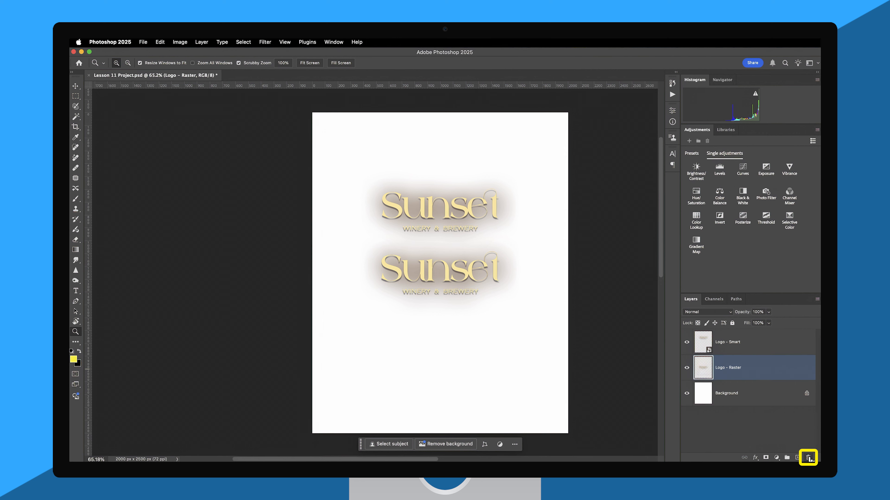
Delete the Logo - Raster layer from the document.
click(808, 458)
click(463, 188)
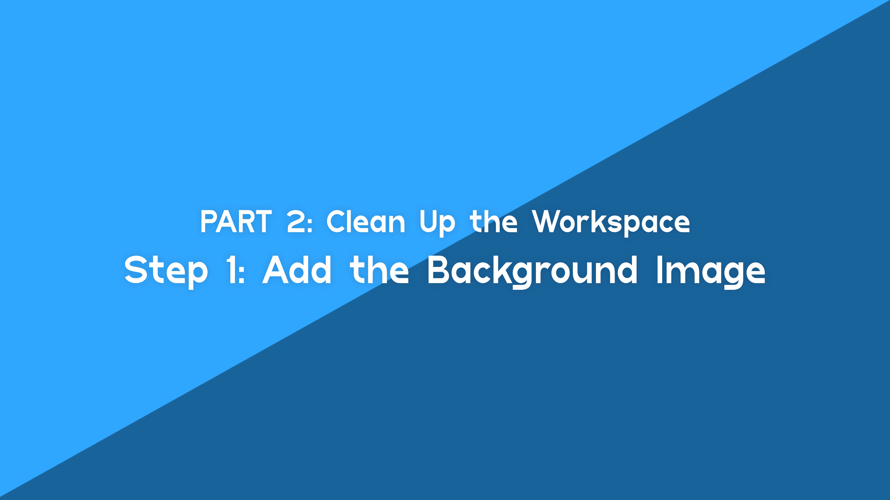
Place the Background-Image sunset photo in the document and move its layer beneath the Logo - Smart layer.
drag(461, 244, 465, 175)
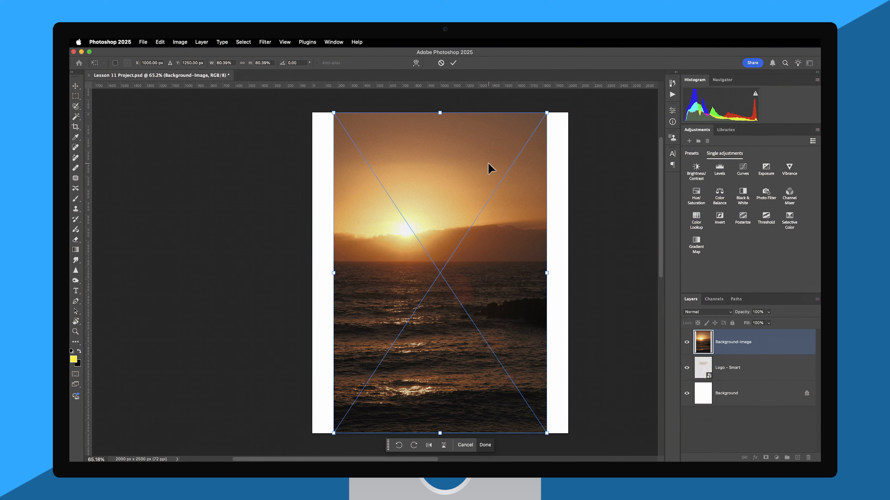
key(Return)
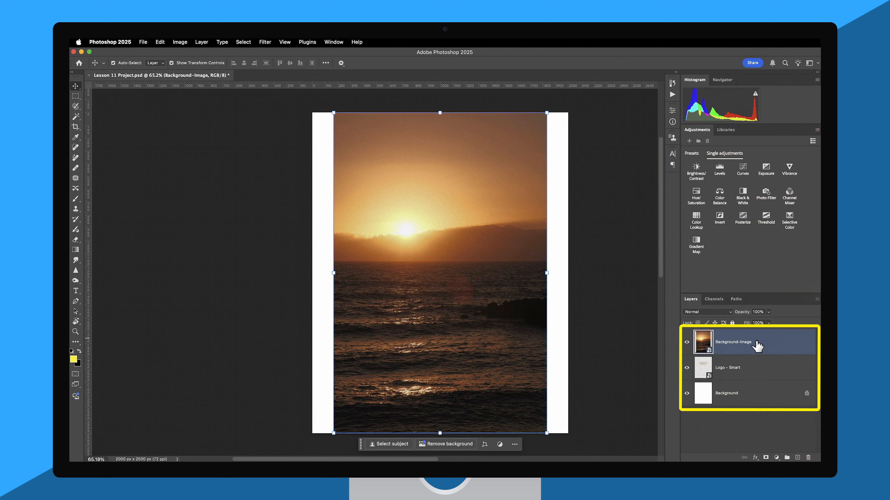
drag(757, 346, 749, 373)
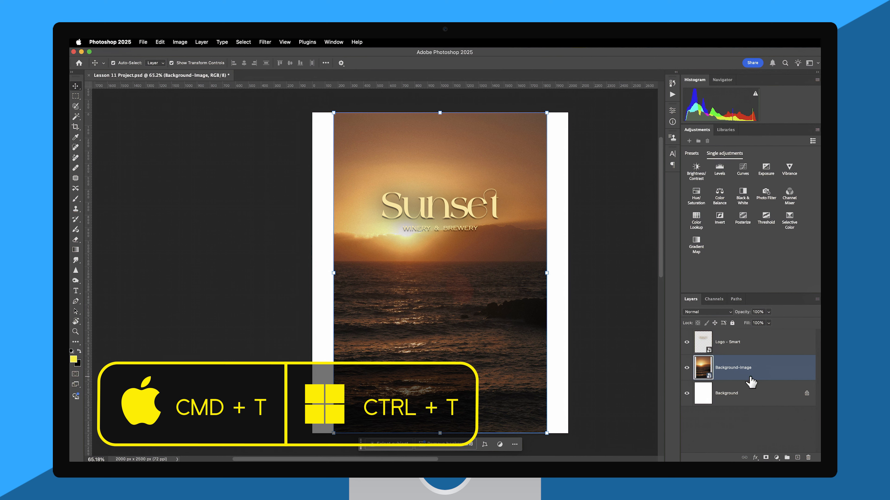
Scale the Background-Image layer proportionally from its centre to about 99% with Free Transform, covering the whole canvas.
key(super+t)
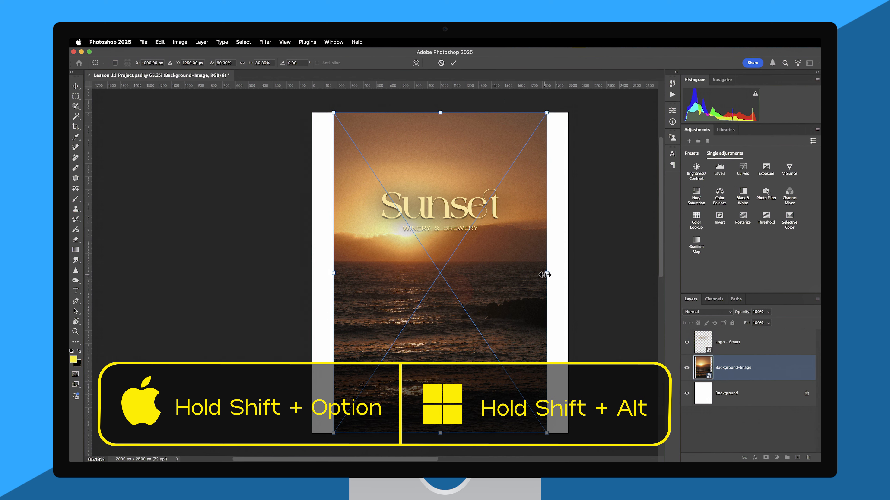
drag(546, 276, 570, 279)
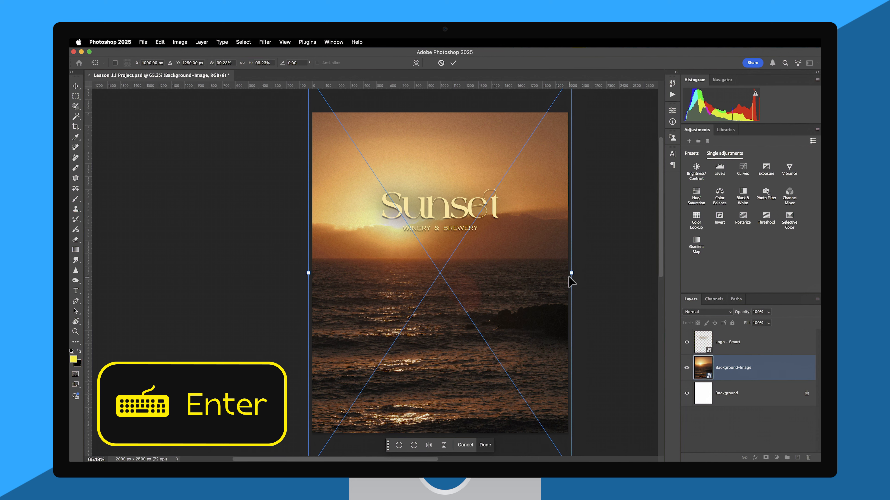
key(Return)
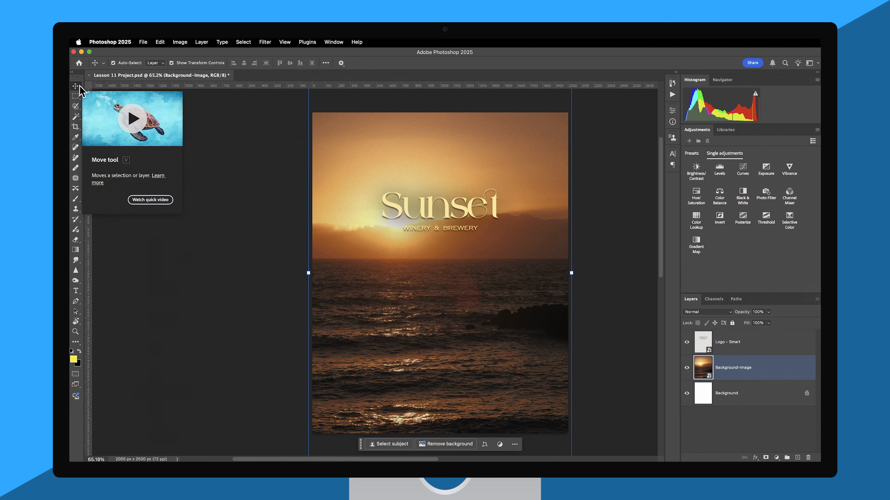
Move the Logo - Smart layer to the lower-right corner of the sunset image.
click(713, 346)
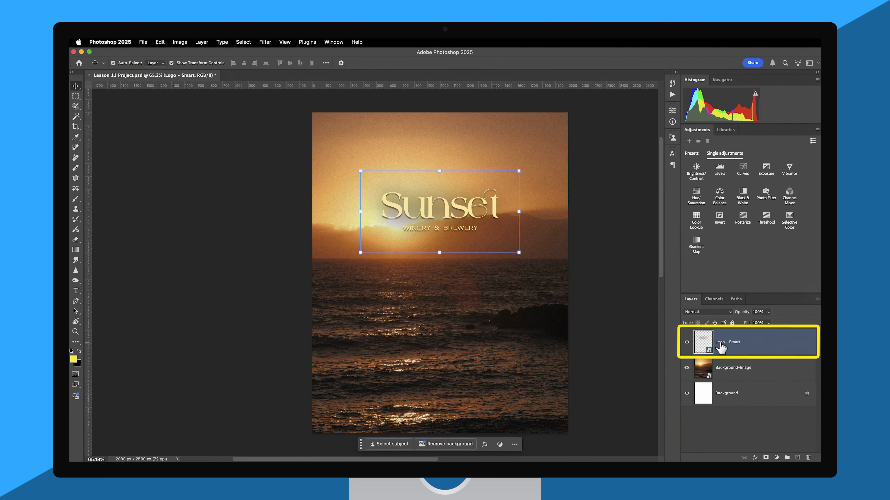
drag(461, 212, 516, 404)
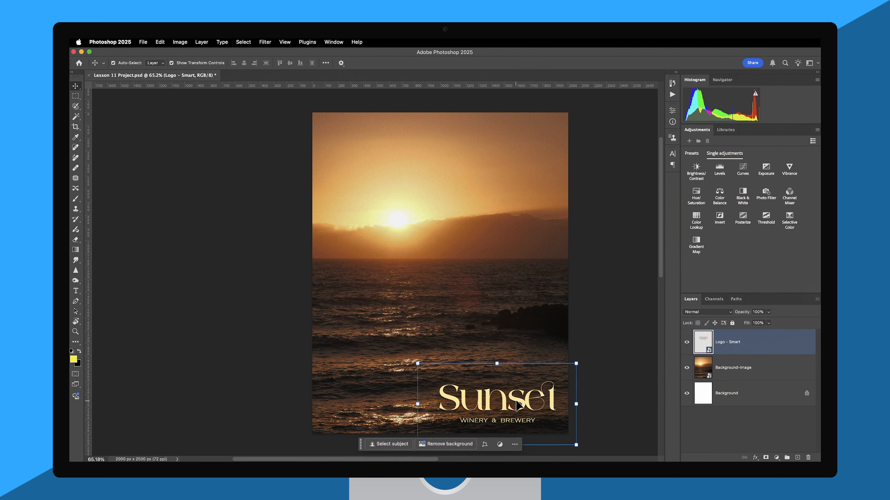
click(592, 393)
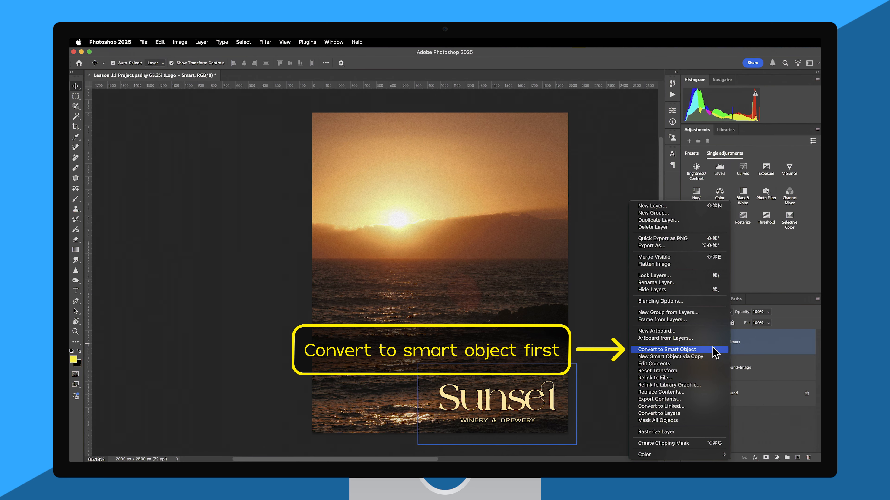
Convert the Logo - Smart layer to a smart object and open its contents for editing.
click(713, 348)
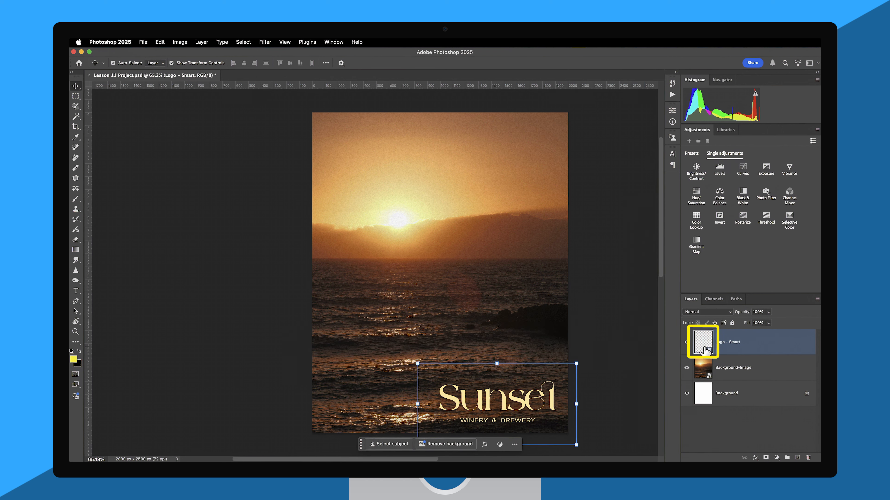
double_click(705, 349)
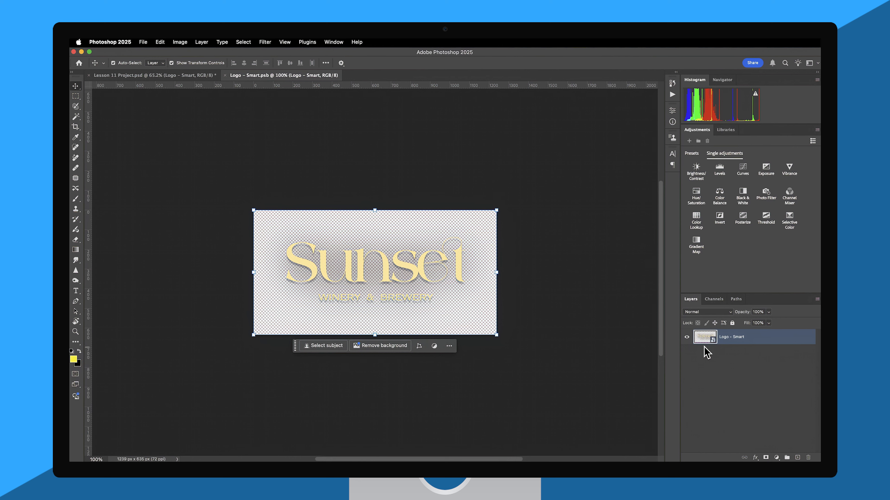
Add a Hue/Saturation adjustment layer with hue +44 above the logo, and save and close the smart object's contents.
click(696, 197)
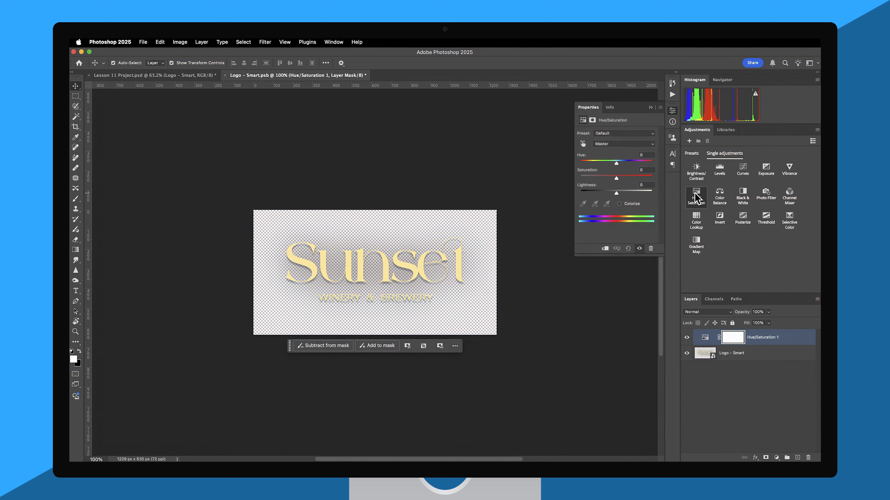
drag(616, 163, 632, 164)
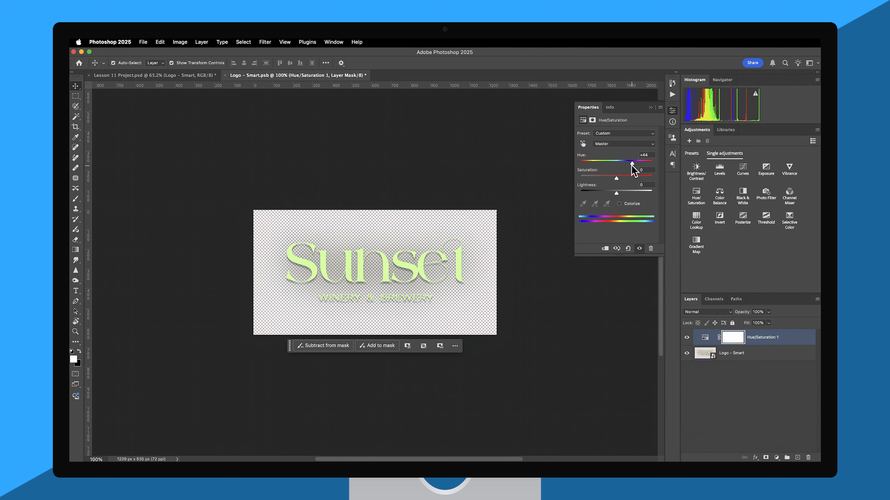
click(146, 41)
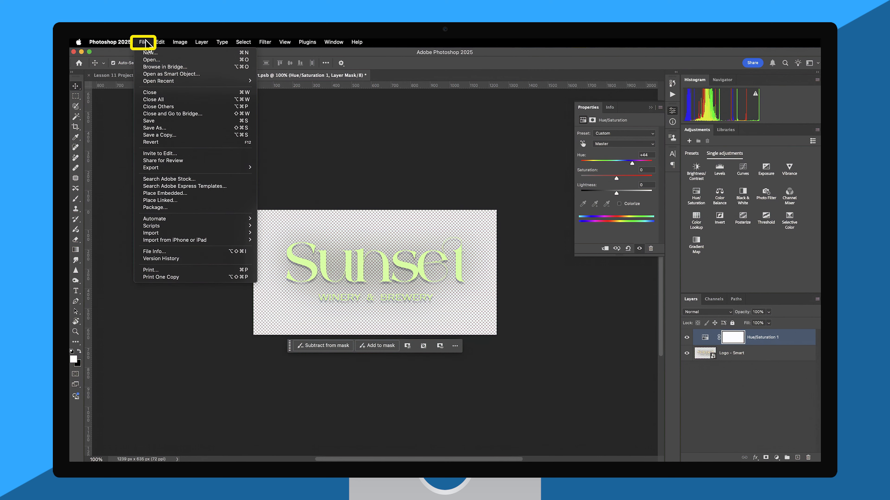
click(164, 122)
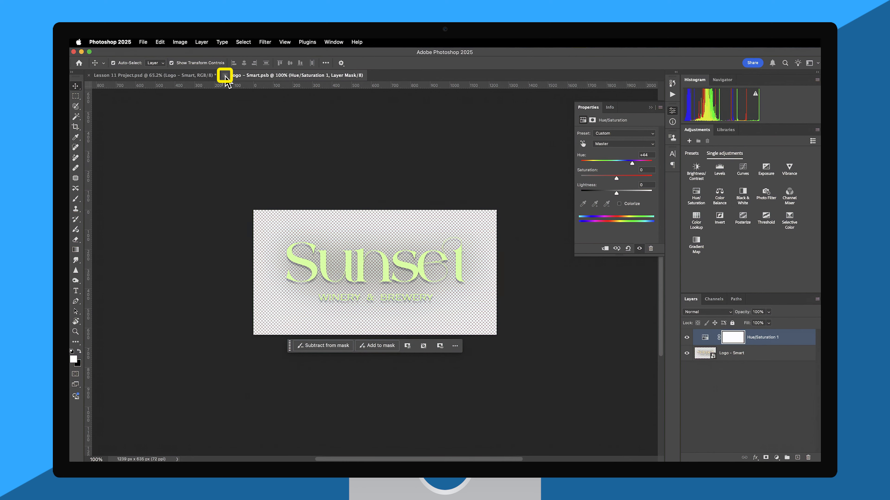
click(224, 75)
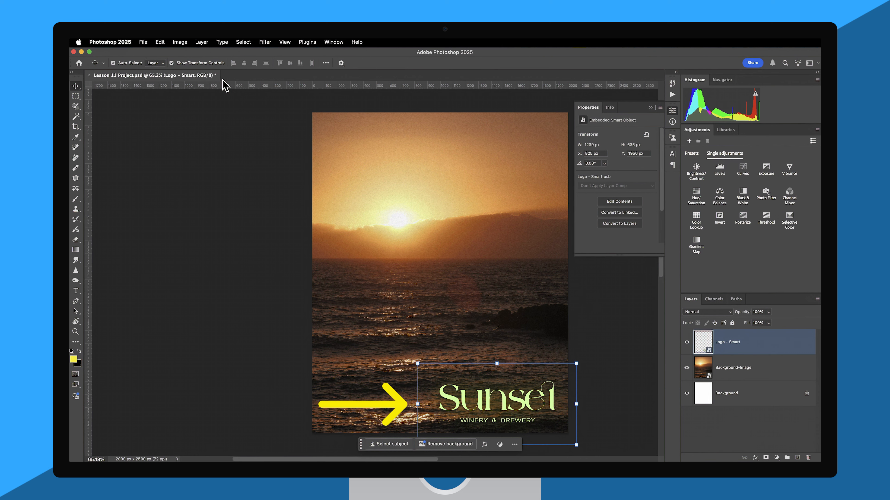
Delete the Hue/Saturation adjustment layer inside the Logo - Smart smart object, and save and close its contents.
double_click(708, 342)
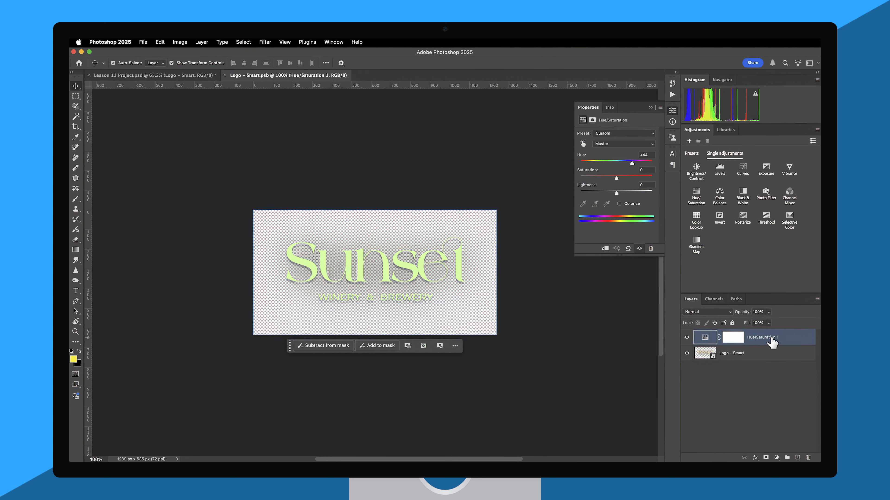
click(808, 457)
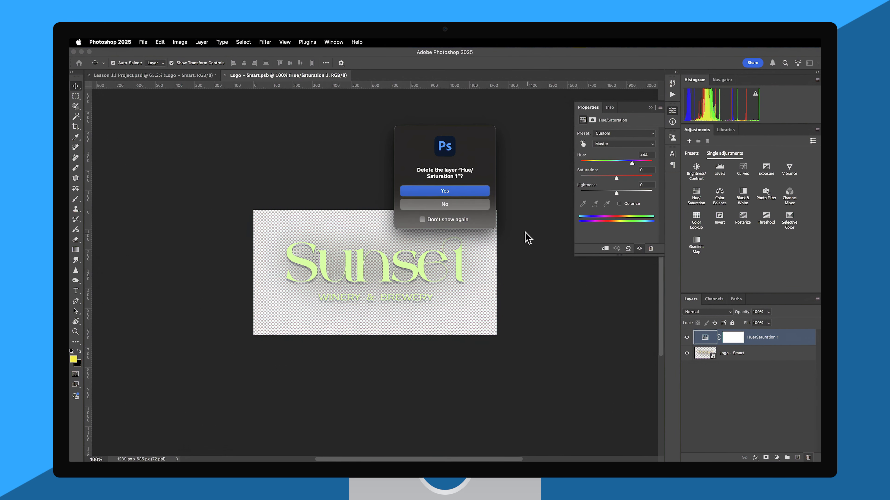
click(470, 192)
click(144, 42)
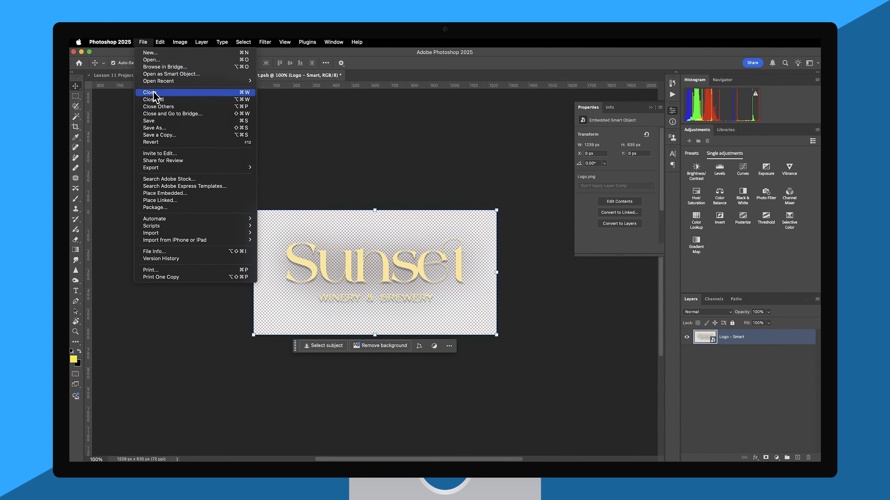
click(159, 121)
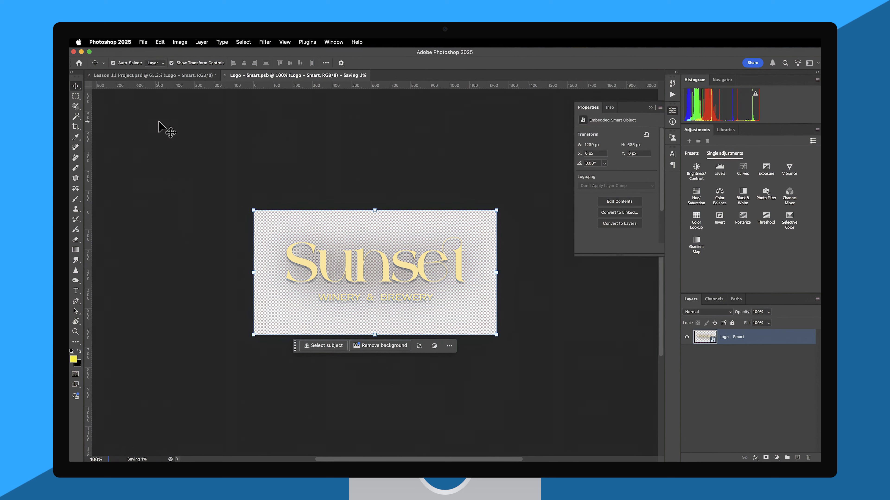
click(225, 75)
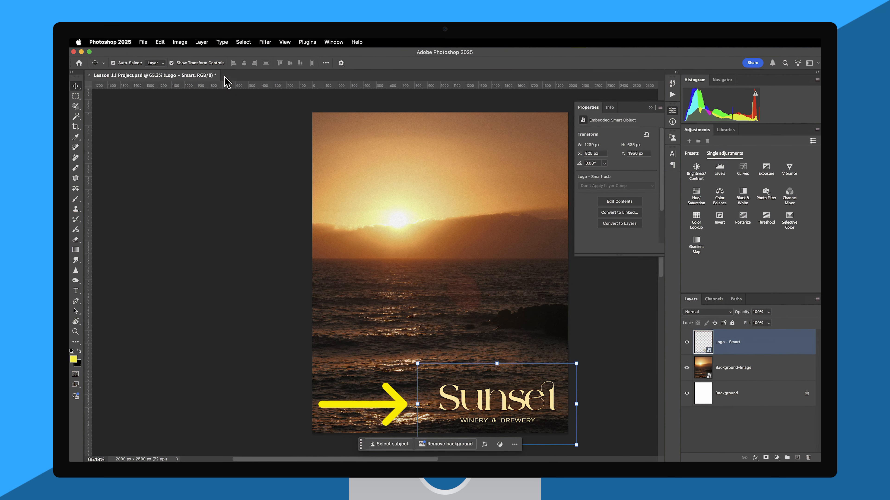